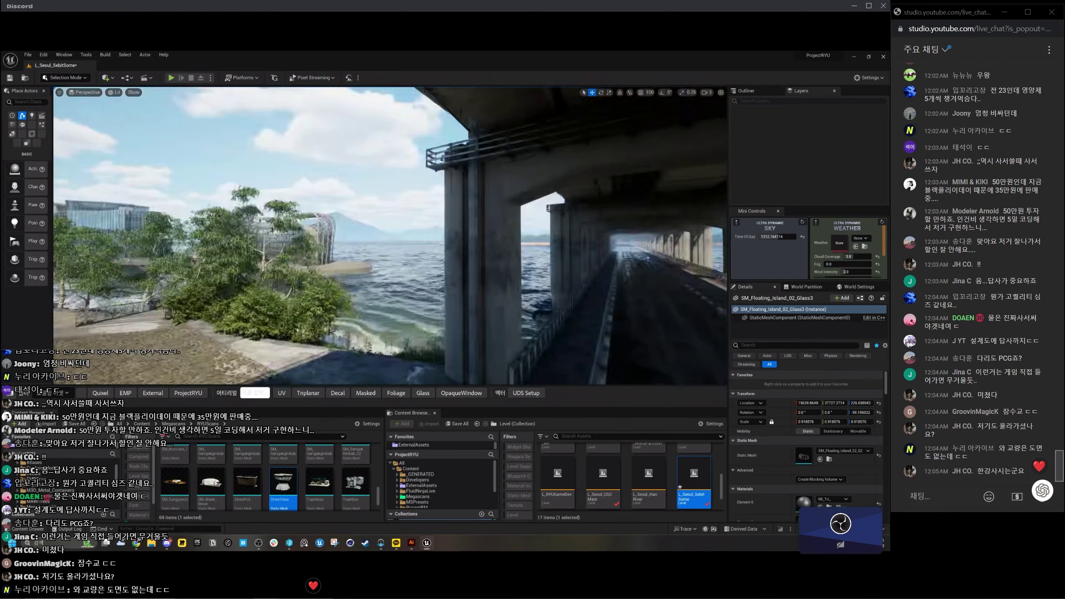
Minimize the editor to glance at Illustrator, then bring Unreal Engine back.
key("super+Down")
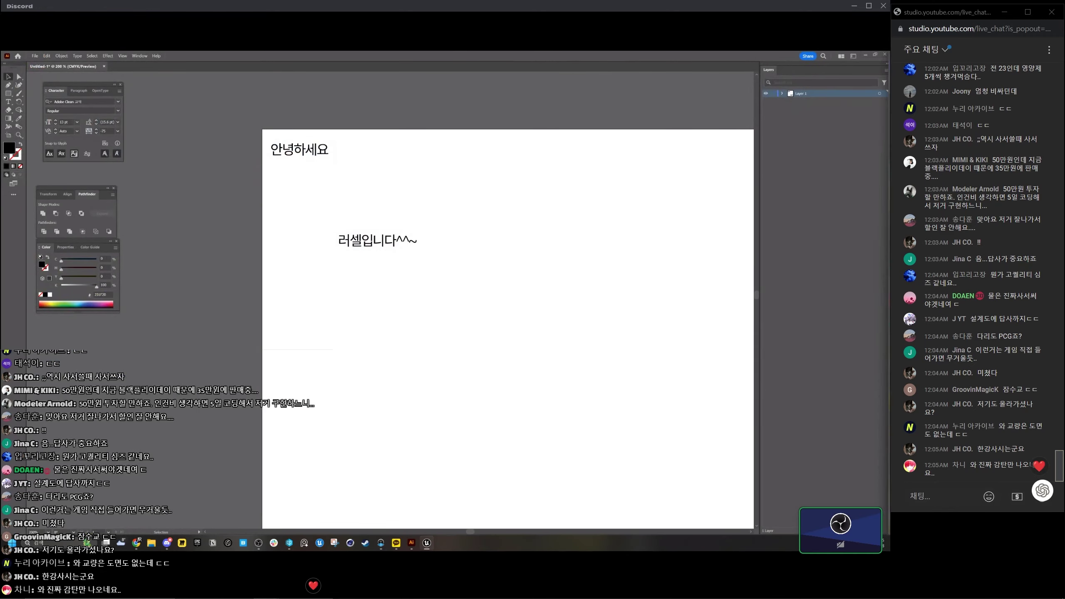
key("alt+Tab")
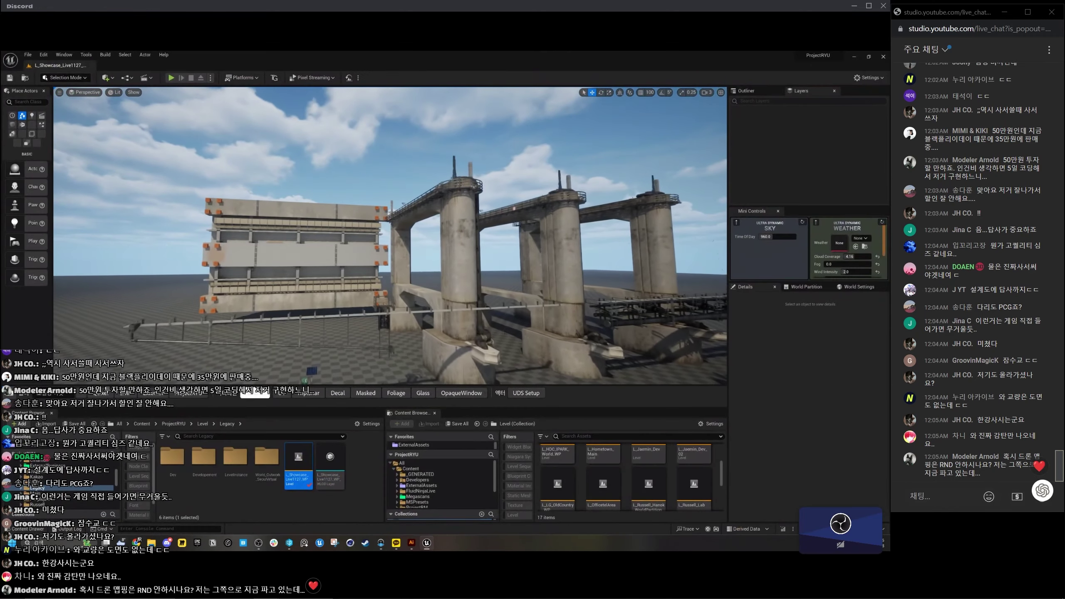
Select the front pillar BPP_BB_Main_Pillar_01 in the viewport.
left_click(621, 272)
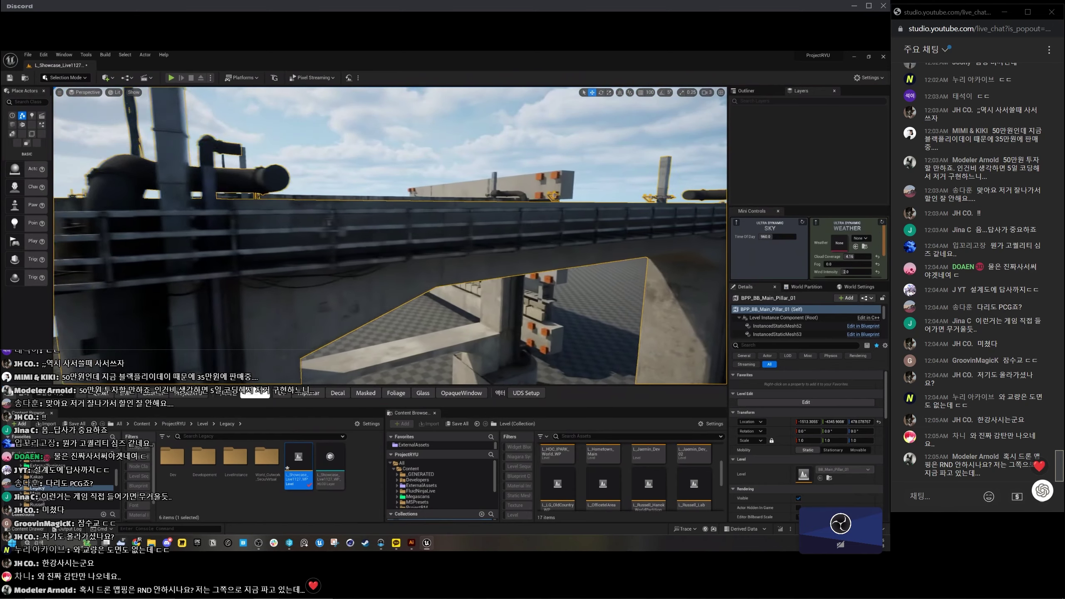
Switch the viewport to Nanite Visualization > Triangles, then back to Lit.
left_click(112, 92)
mouse_move(149, 236)
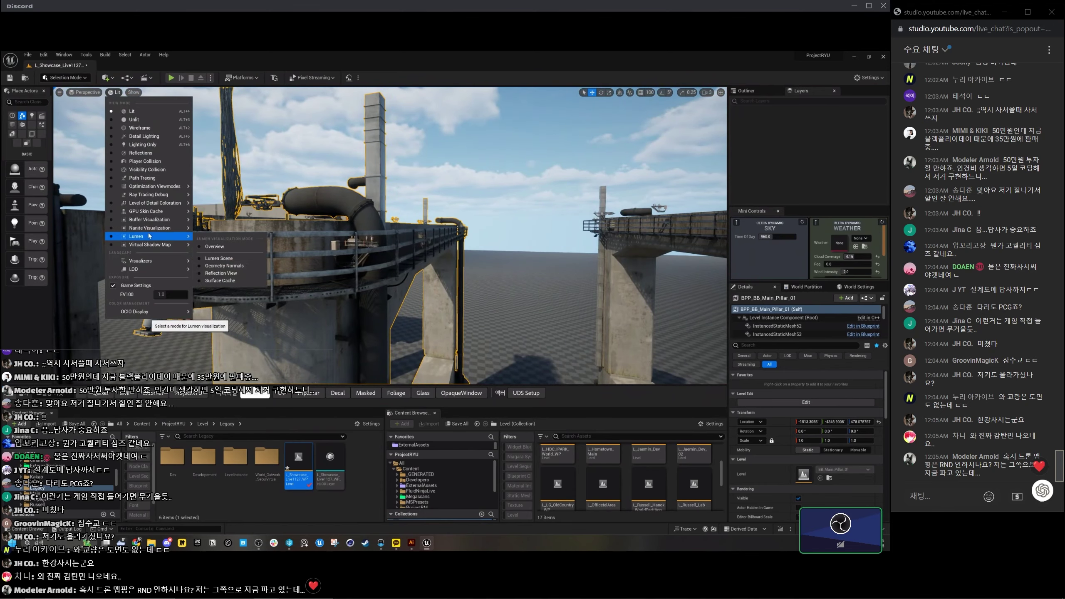
left_click(214, 257)
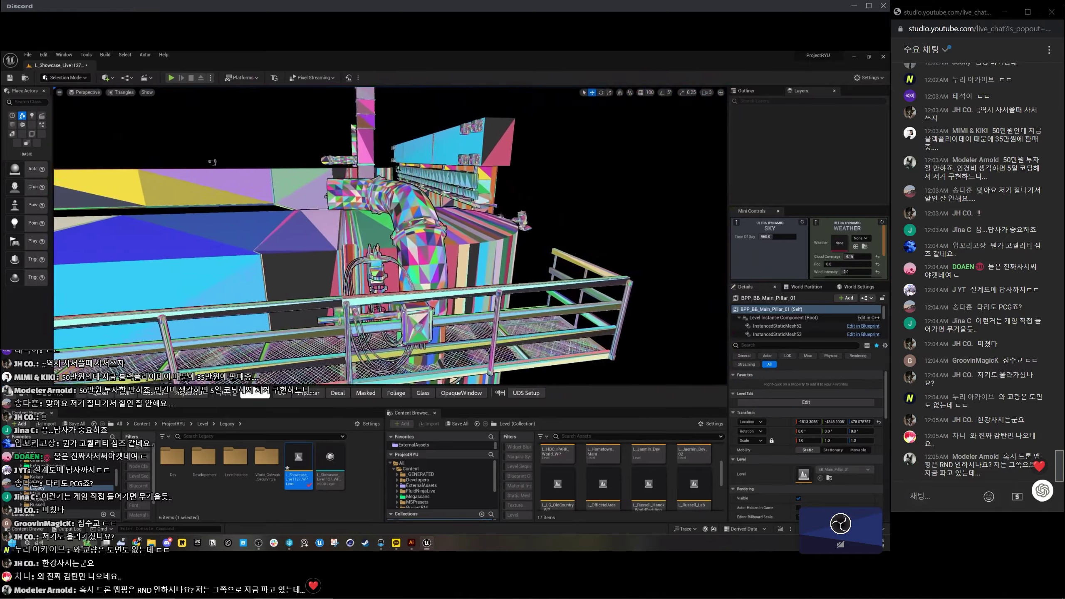
left_click(121, 92)
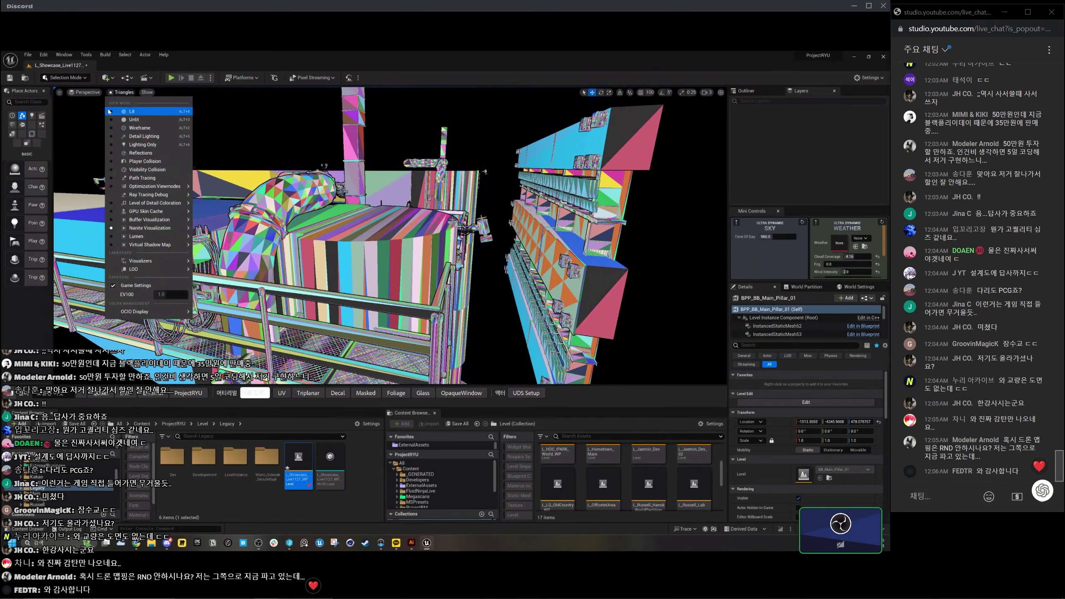
left_click(126, 107)
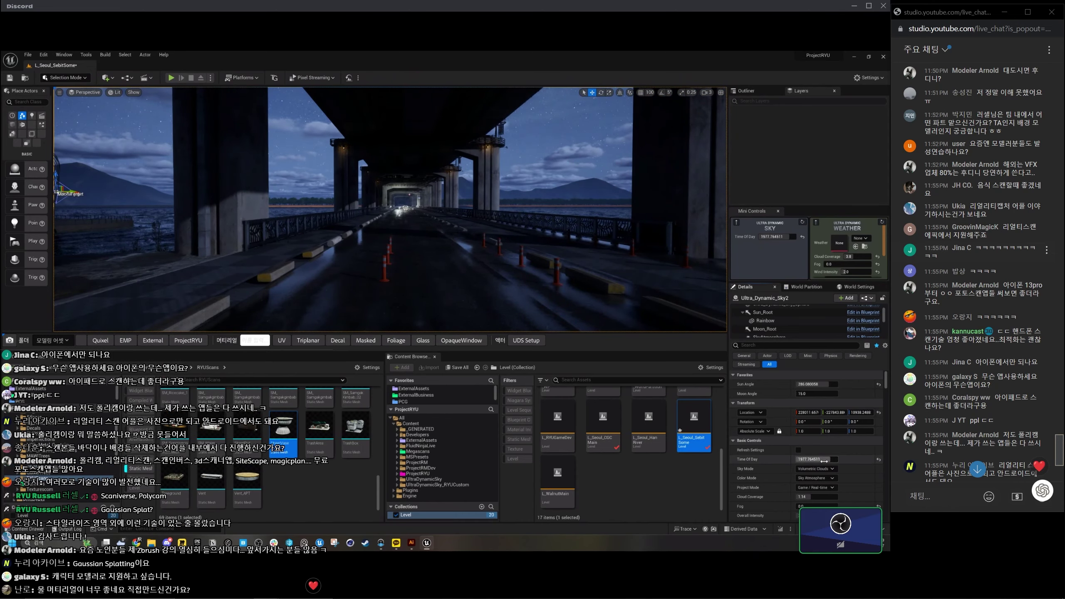
Drag Ultra Dynamic Sky's Time of Day down to 1312.16 for daylight.
left_click_drag(823, 460, 796, 460)
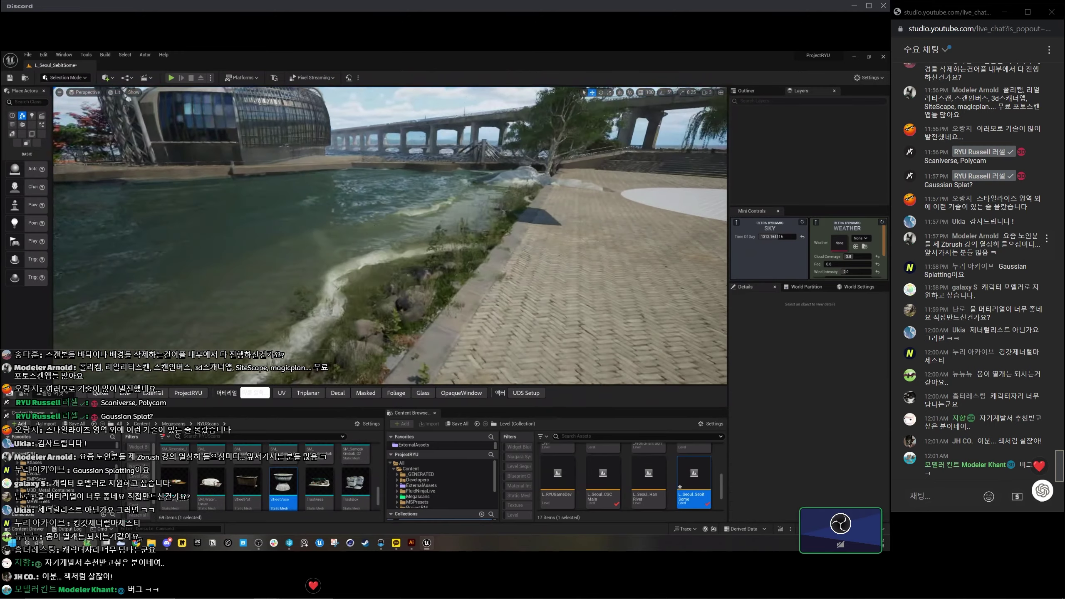
Select the BP_FluxSurface_Coastline2 water and fly along the riverbank rocks toward the road under the bridge.
left_click(342, 241)
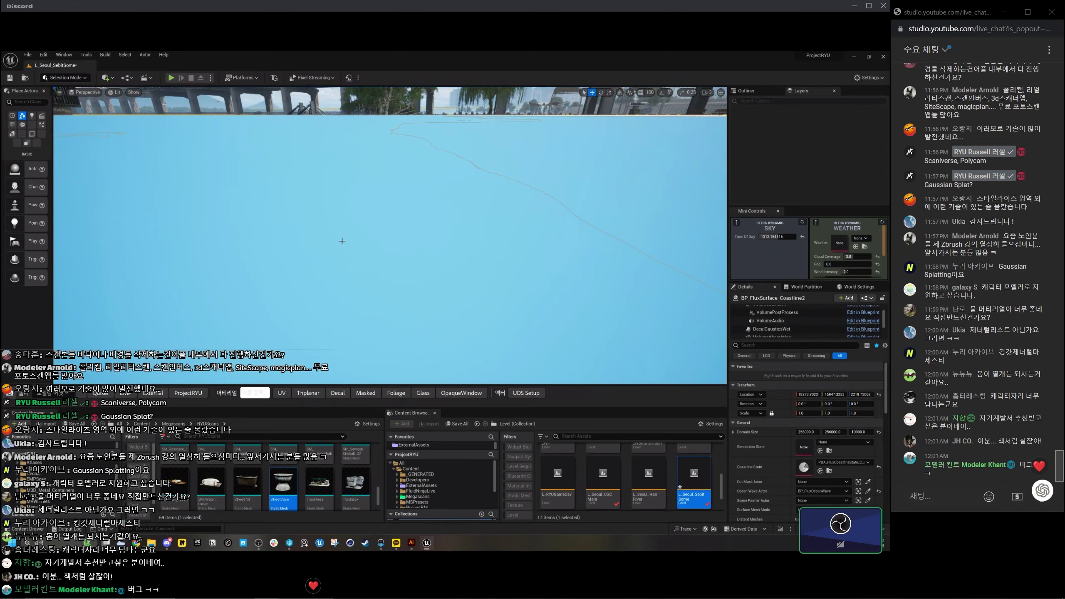
right_click_drag(341, 240, 341, 241)
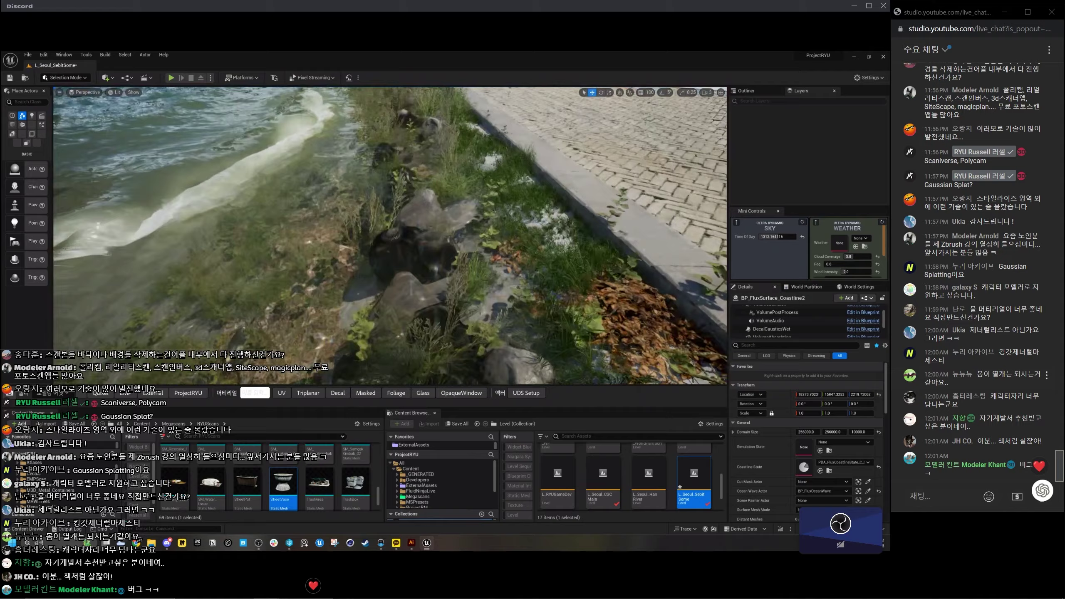
mouse_move(423, 191)
right_mouse_down()
mouse_move(399, 354)
mouse_move(504, 246)
right_mouse_up()
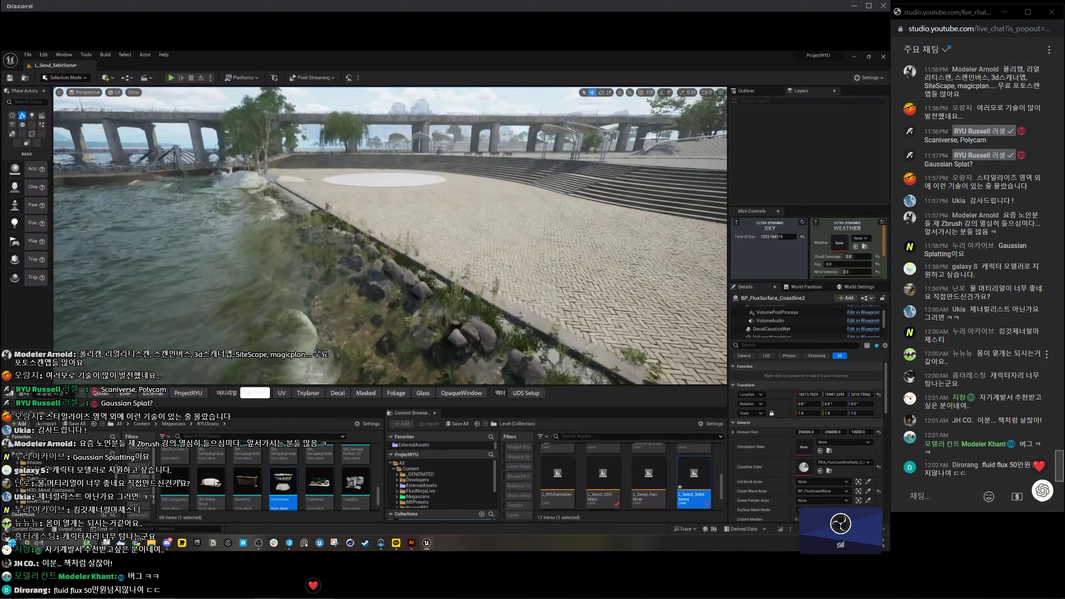
right_click_drag(389, 235, 361, 252)
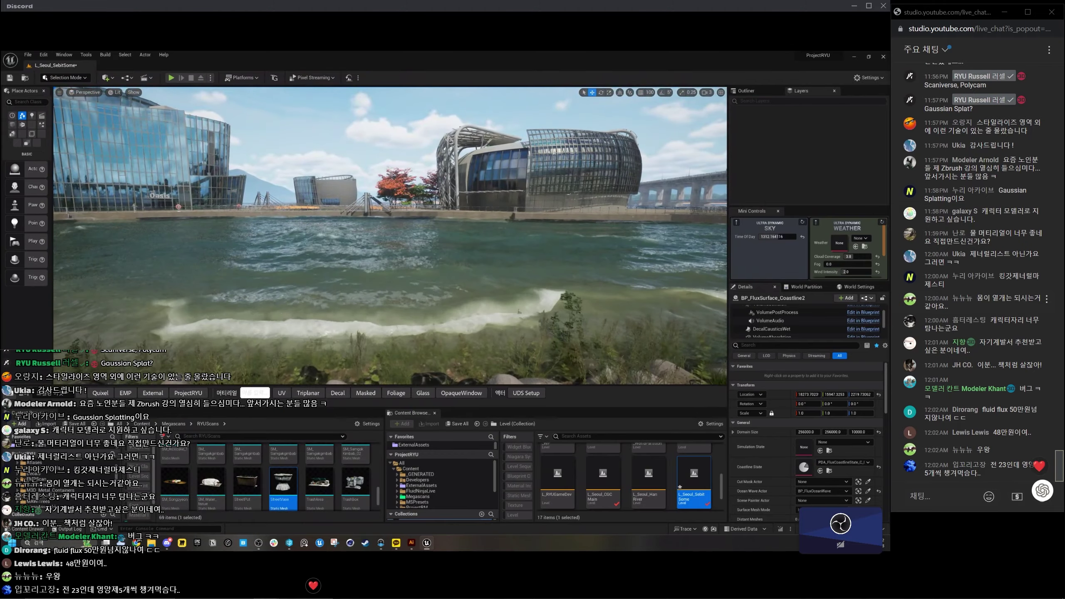
right_click_drag(389, 235, 377, 235)
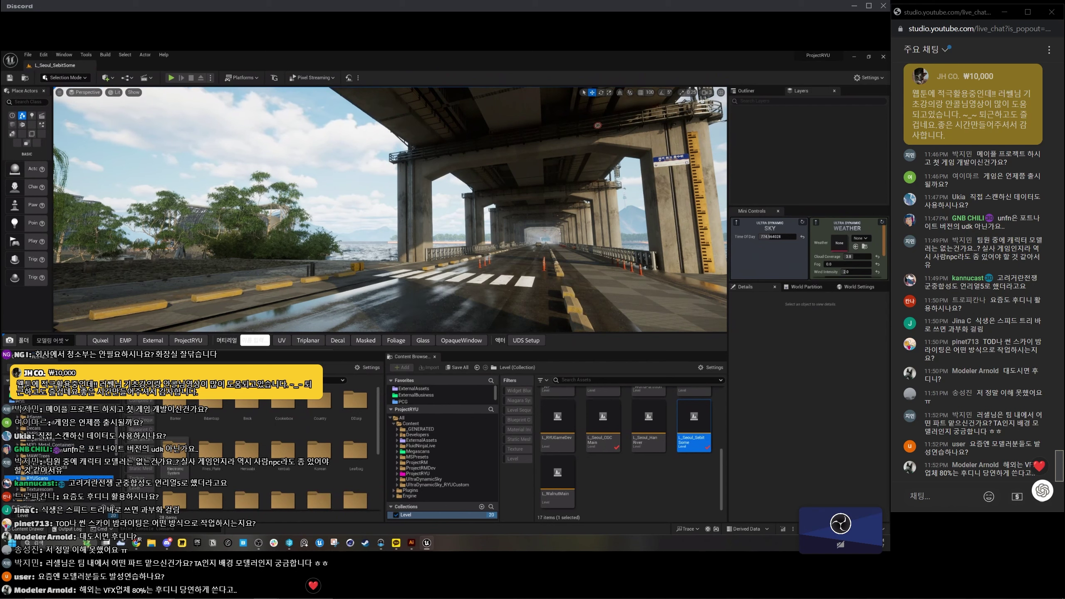
Filter the Content Browser to Static Mesh and drop ElectricSystem beside the under-bridge road.
left_click(146, 468)
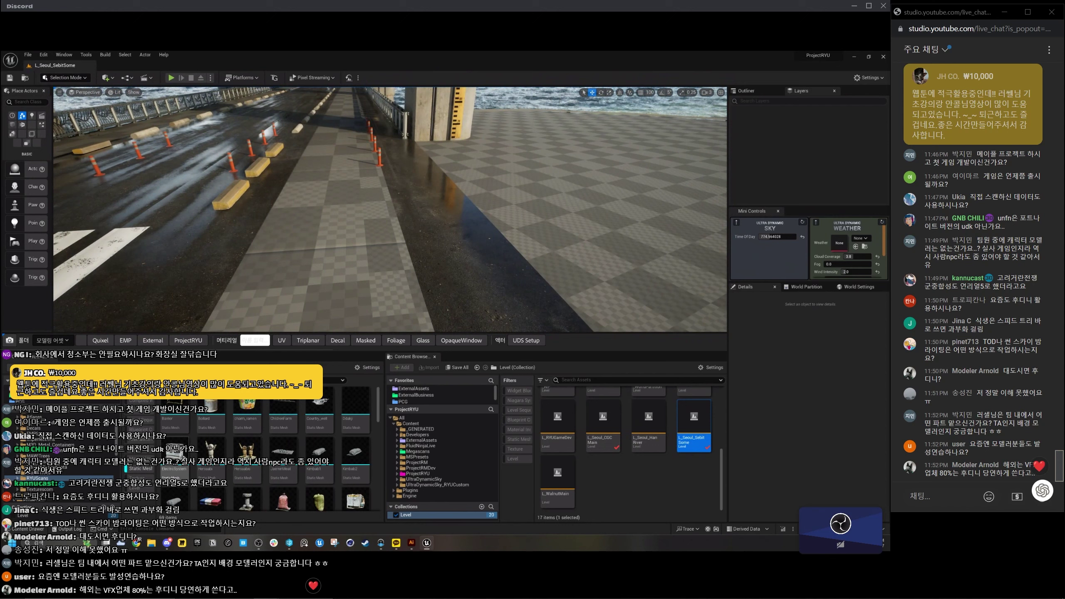
left_click_drag(175, 457, 468, 237)
right_click_drag(468, 238, 468, 237)
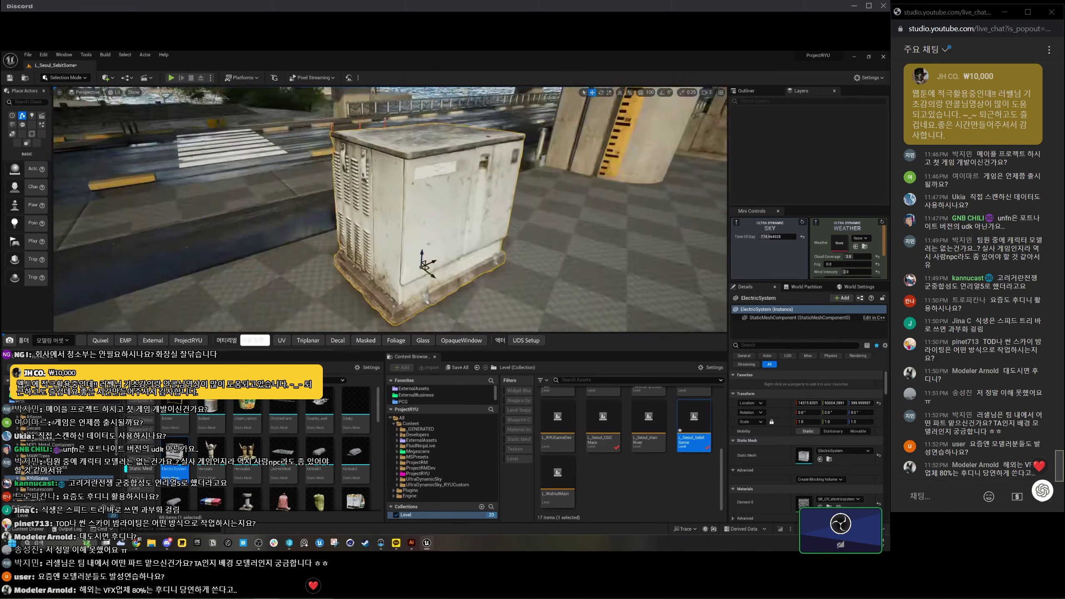
Place props from the Content Browser beside the cabinet, including the fried-snack plate, and frame the fries.
scroll(330, 448, "down", 2)
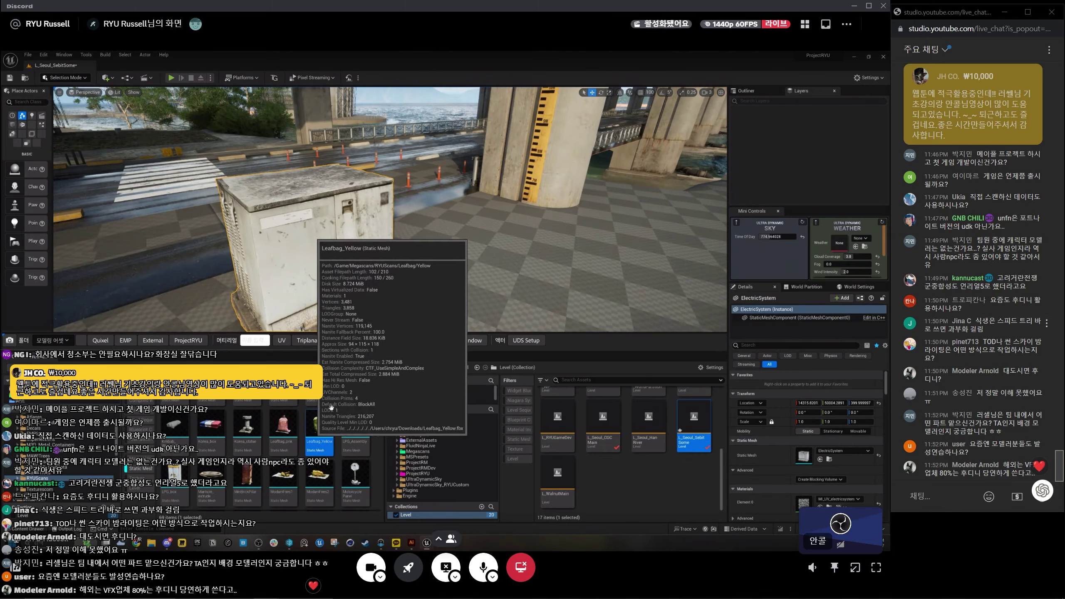
left_click_drag(319, 425, 475, 287)
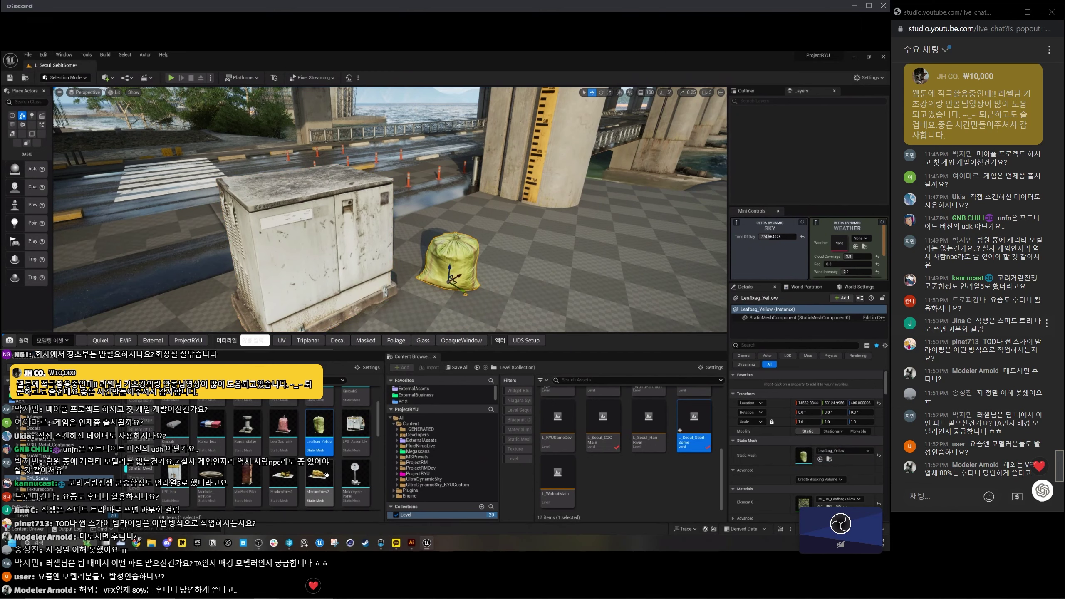
scroll(373, 441, "down", 2)
left_click_drag(283, 432, 533, 277)
key("r")
key("f")
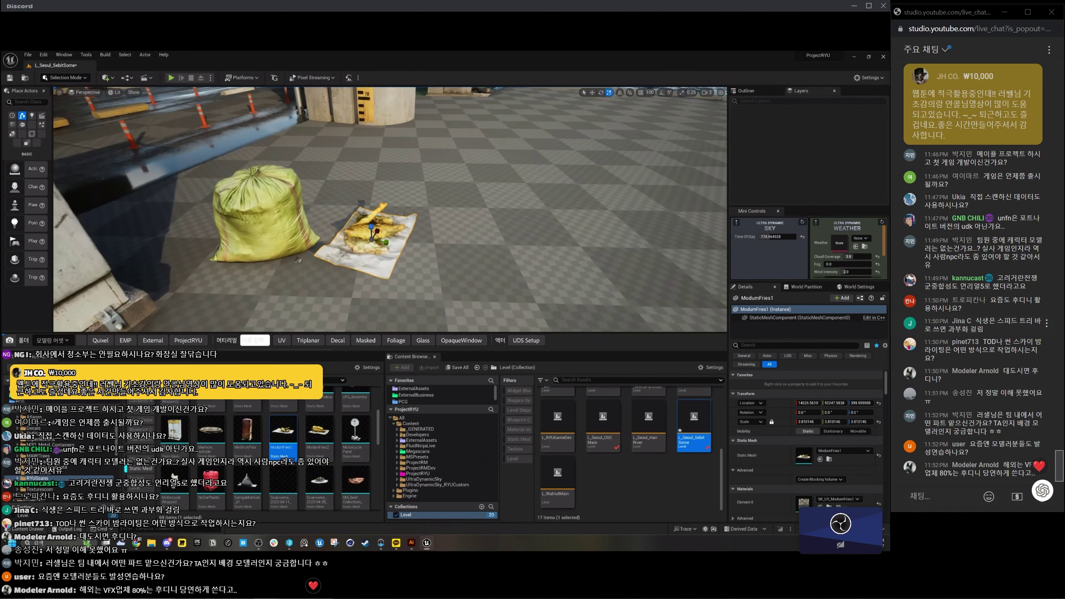
scroll(391, 275, "up", 3)
scroll(391, 275, "up", 3)
scroll(391, 276, "up", 3)
scroll(391, 276, "up", 3)
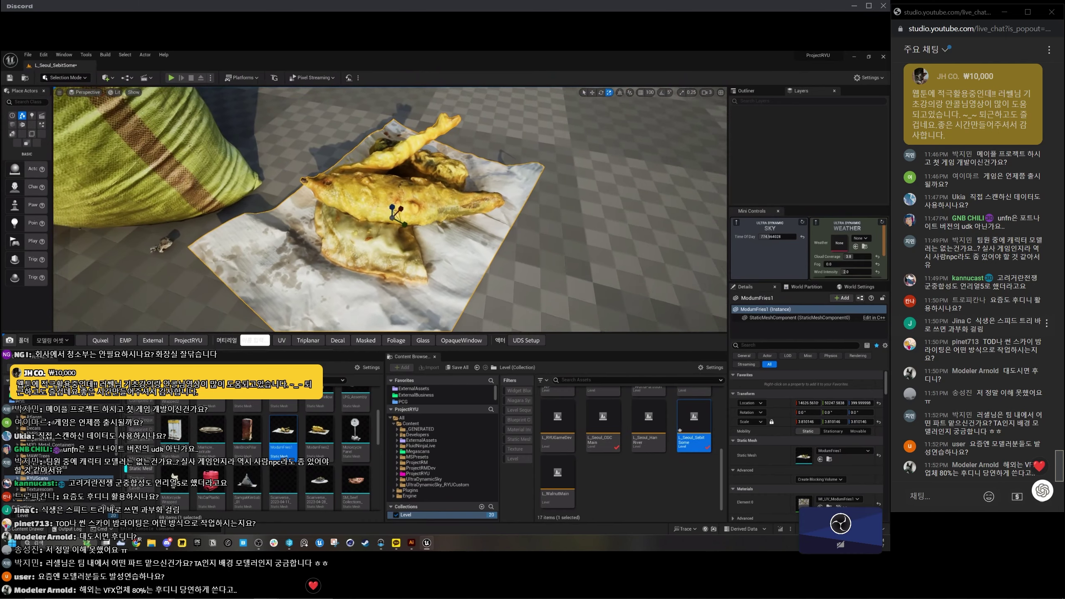
scroll(391, 276, "up", 2)
scroll(225, 431, "down", 2)
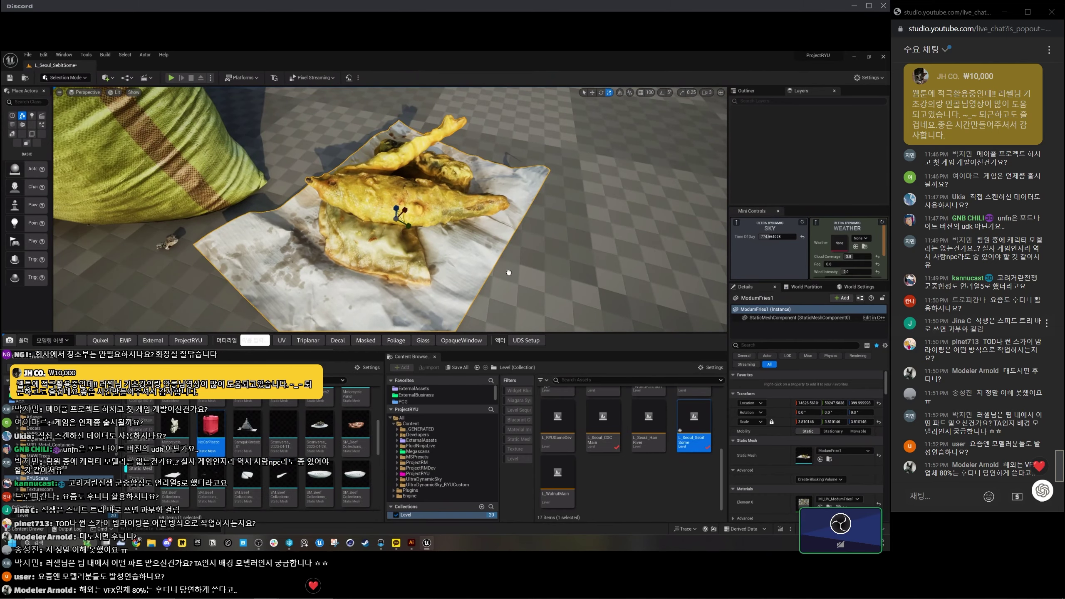
Place the red NoCarPlastic jerry can beside the fries and rotate it around its vertical axis.
left_click_drag(225, 431, 566, 268)
key("f")
key("e")
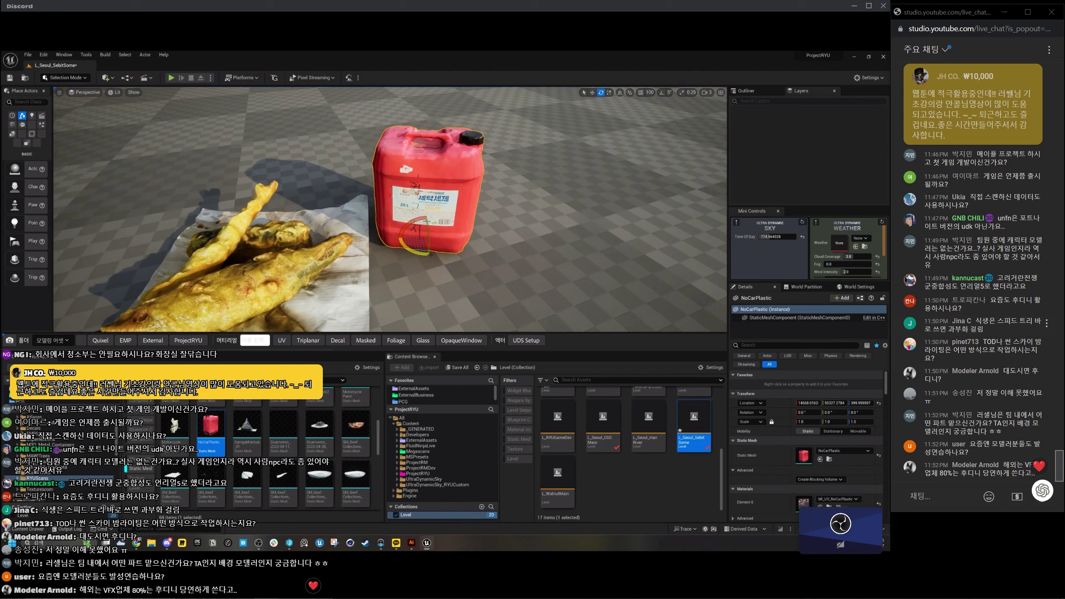
left_click_drag(434, 243, 418, 209)
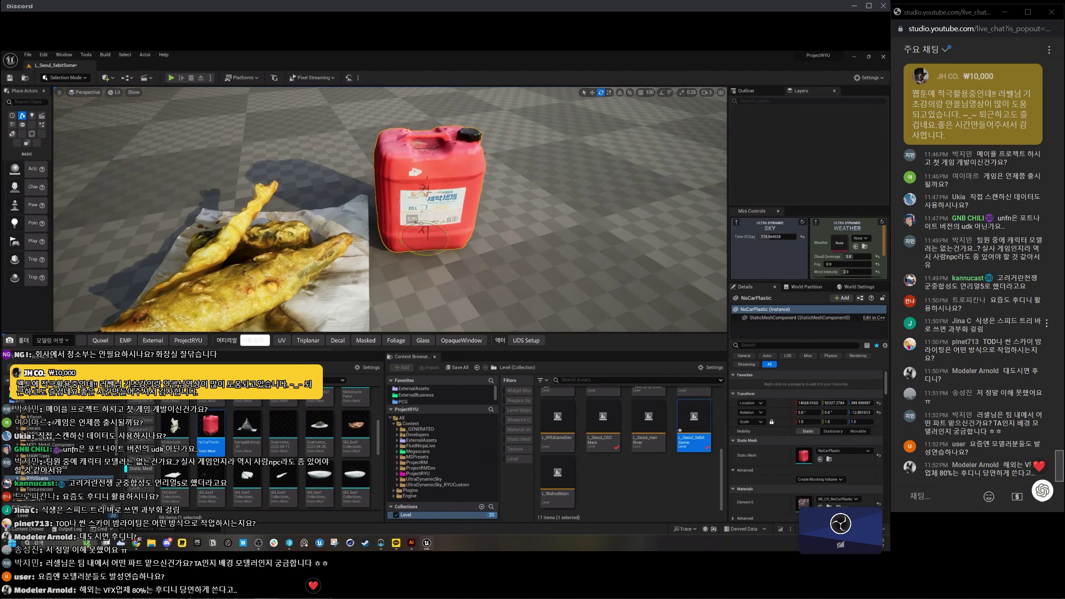
left_click_drag(420, 251, 398, 235)
Add the StreetVase stone planter next to the jerry can.
scroll(283, 461, "down", 2)
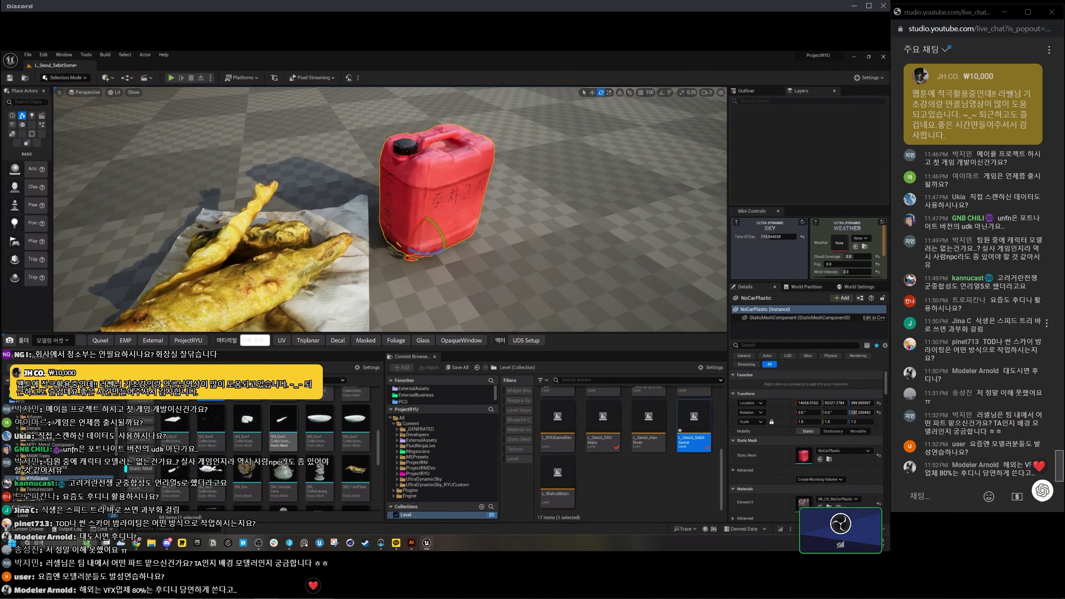
scroll(291, 433, "down", 3)
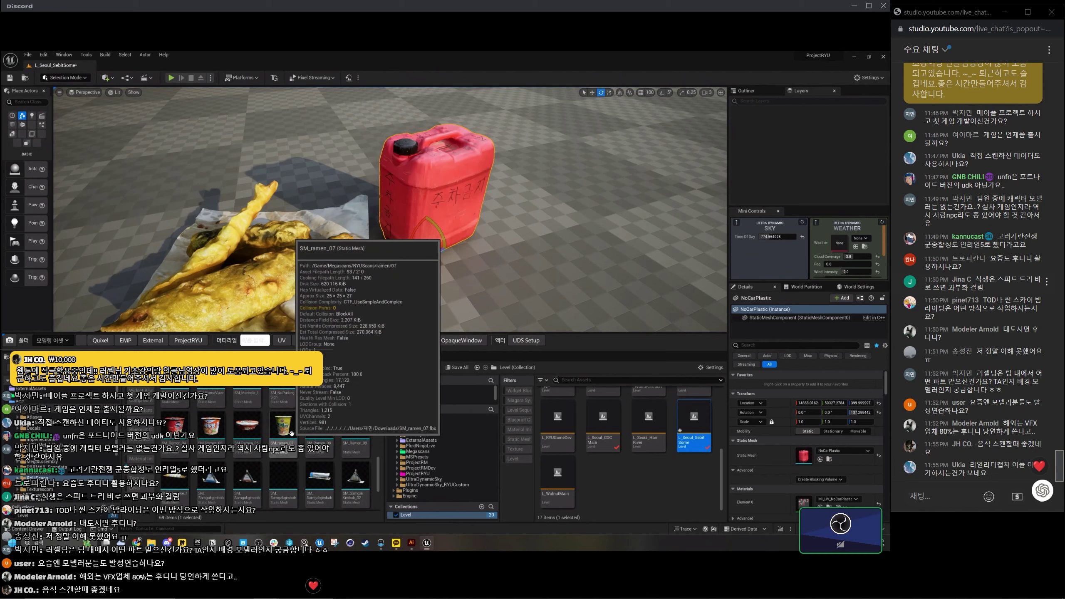
scroll(291, 433, "down", 2)
scroll(285, 436, "down", 1)
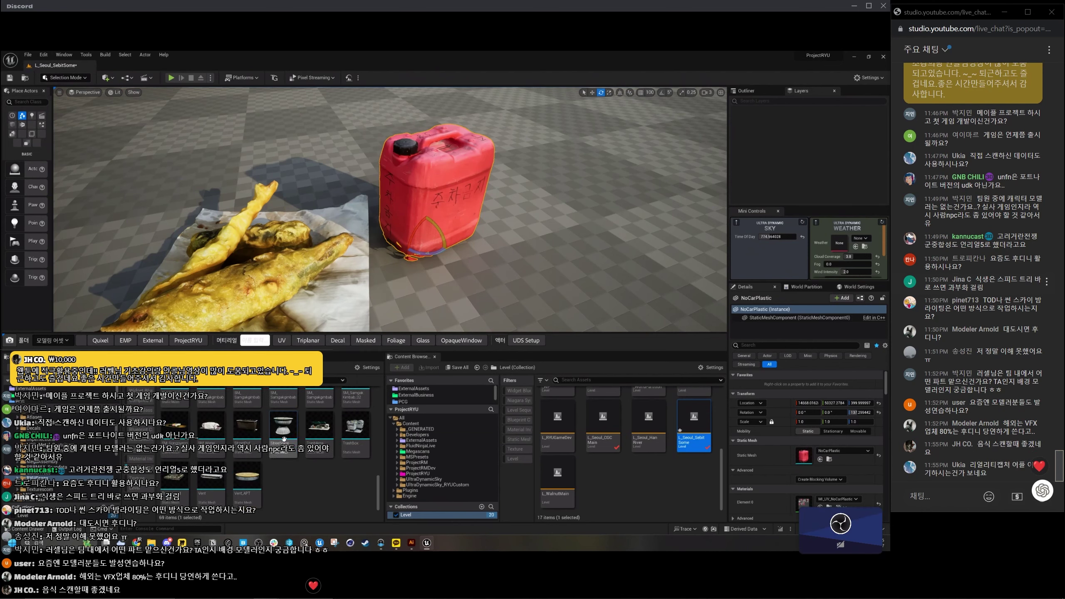
left_click_drag(283, 438, 575, 266)
Orbit from the vase out toward the bridge, then back to the electrical box and its props.
key("f")
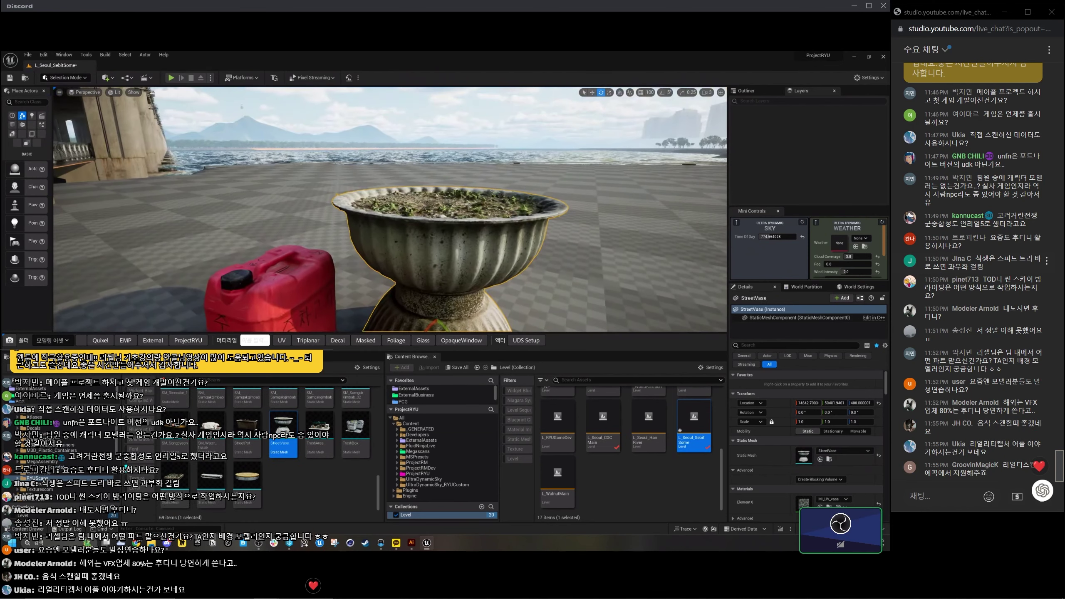
mouse_move(390, 209)
left_mouse_down("alt")
mouse_move(474, 210)
mouse_move(365, 277)
left_mouse_up("alt")
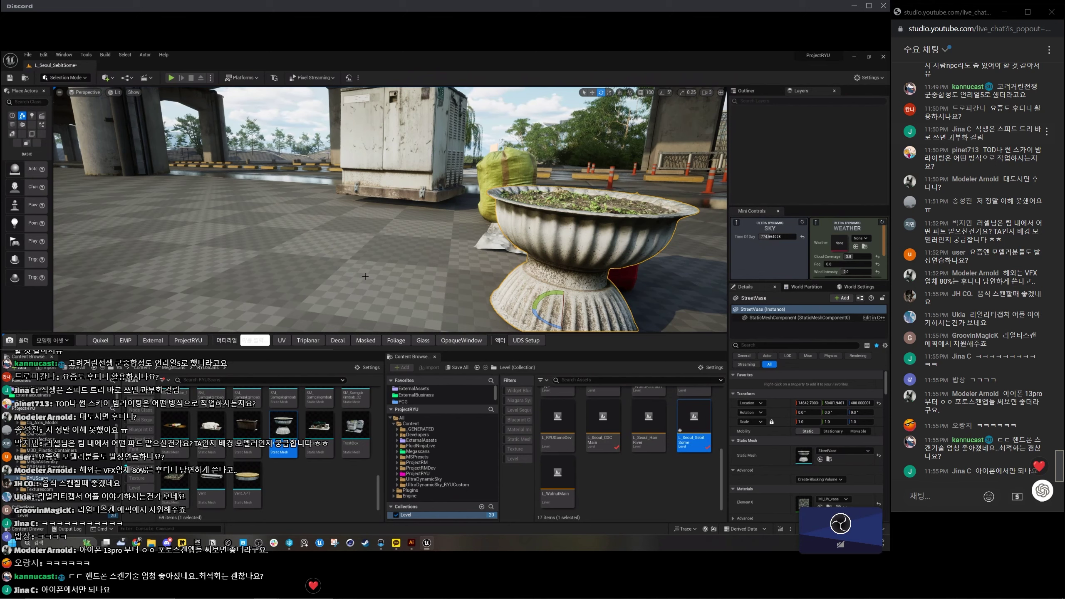
right_click_drag(383, 194, 401, 227)
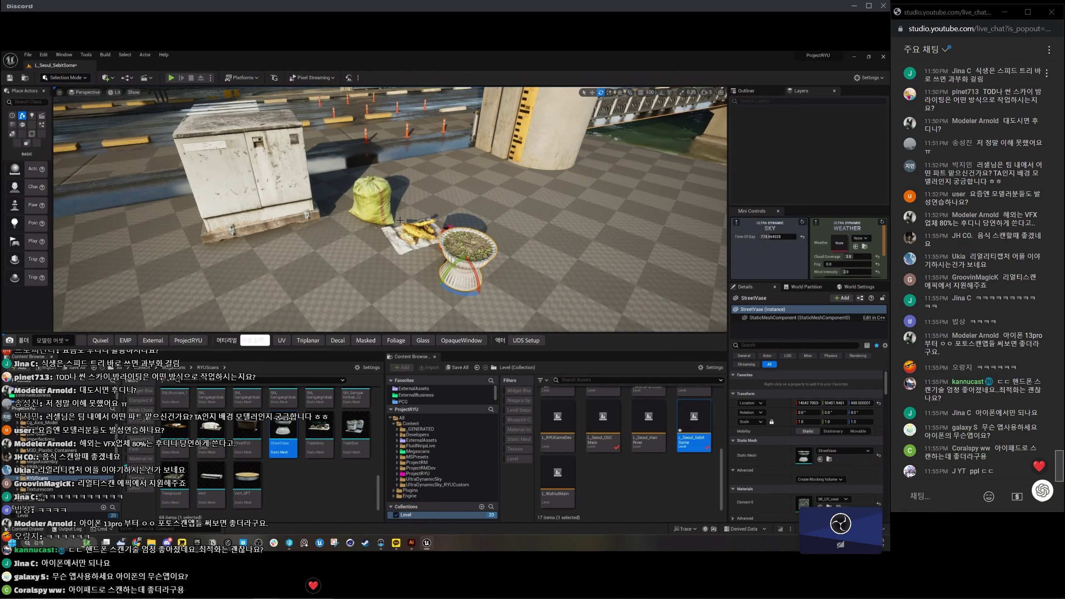
right_click_drag(400, 221, 327, 222)
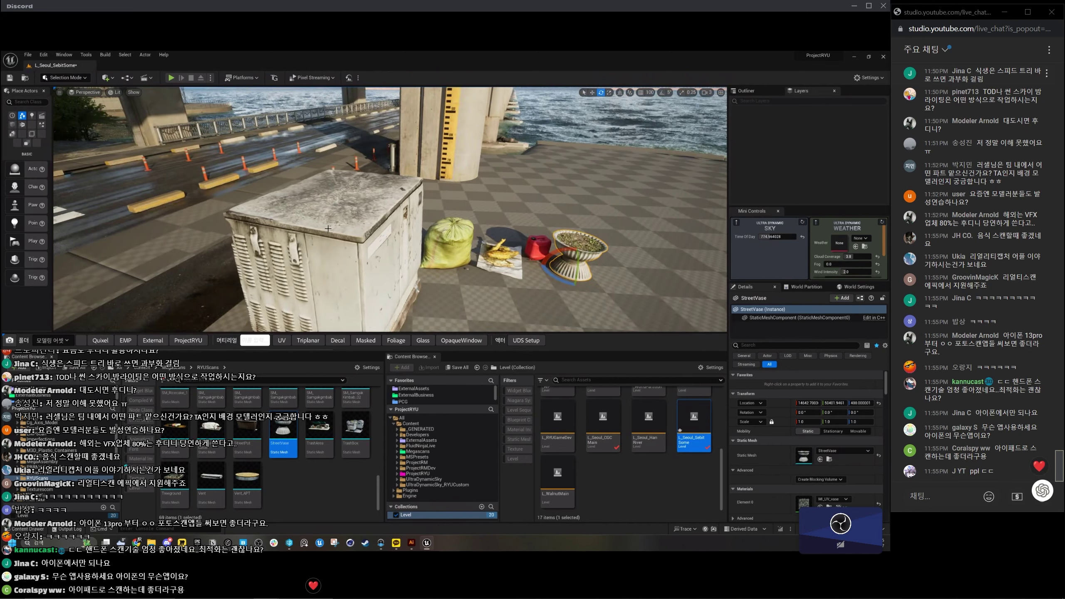
mouse_move(390, 209)
right_mouse_down()
mouse_move(335, 210)
mouse_move(435, 210)
right_mouse_up()
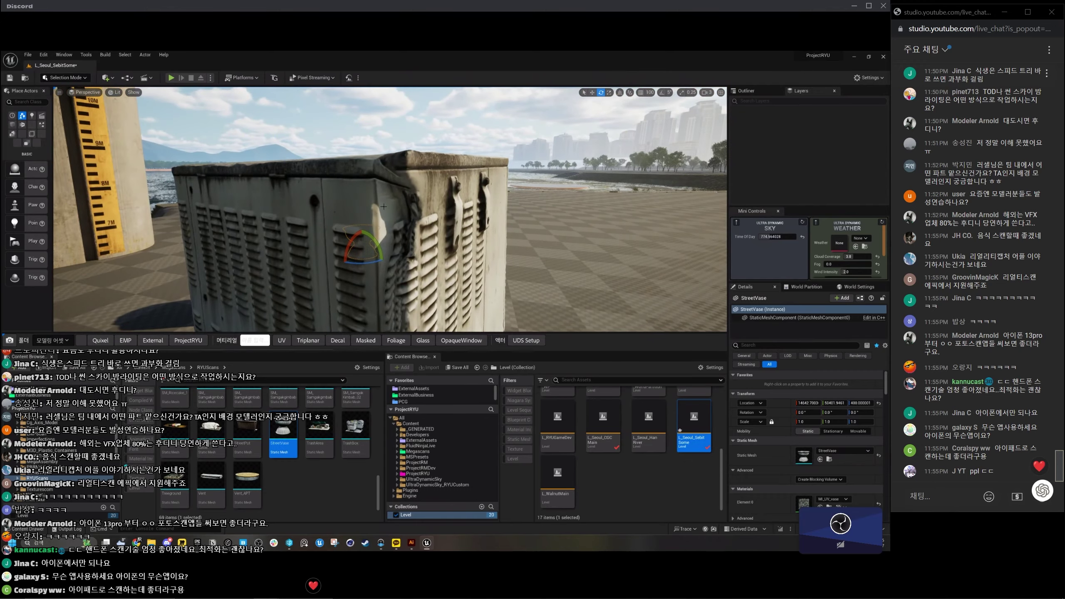
right_click_drag(389, 209, 444, 210)
Select the electrical box and move it slightly down along Z.
left_click(363, 220)
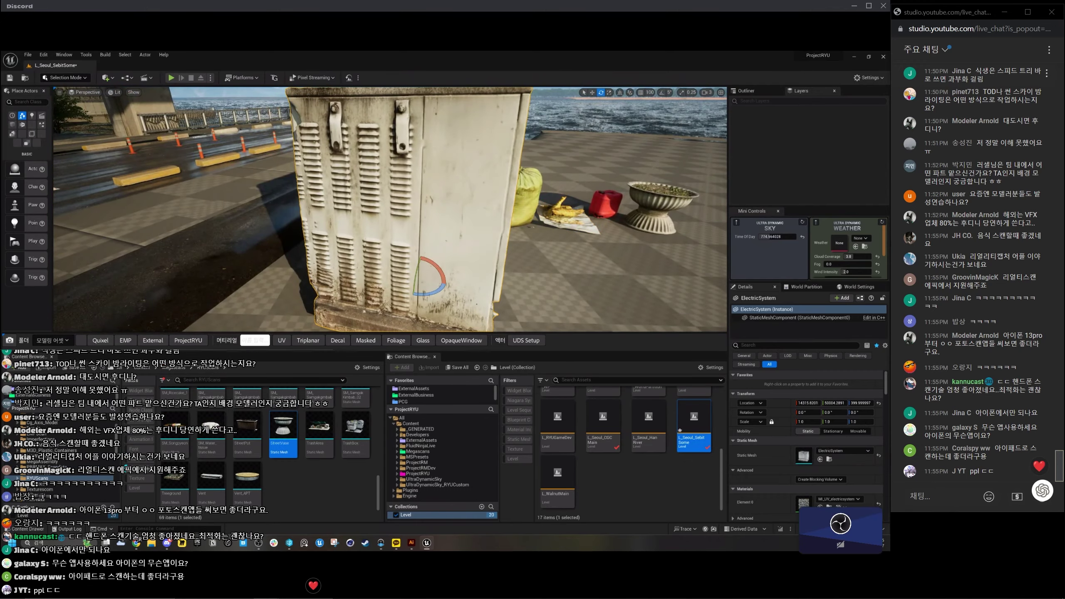
right_click_drag(364, 219, 318, 201)
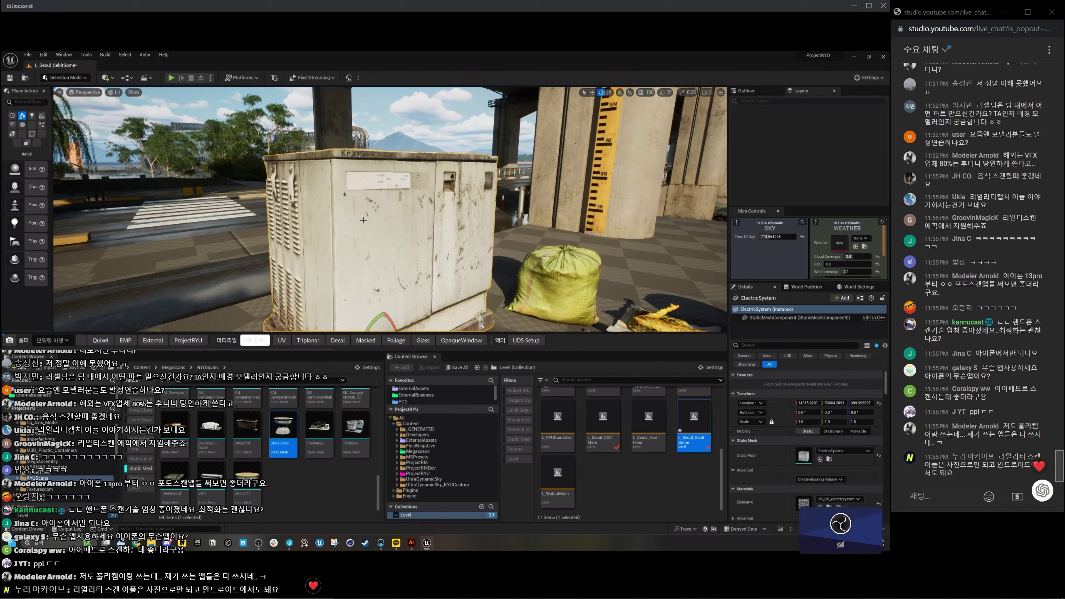
left_click_drag(460, 190, 484, 269, "alt")
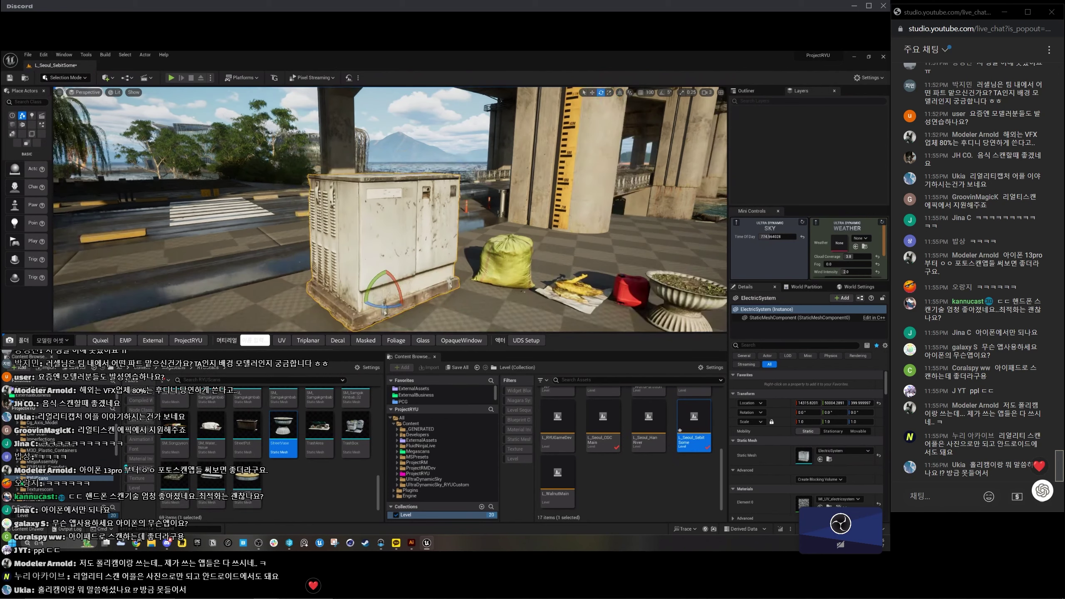
key("w")
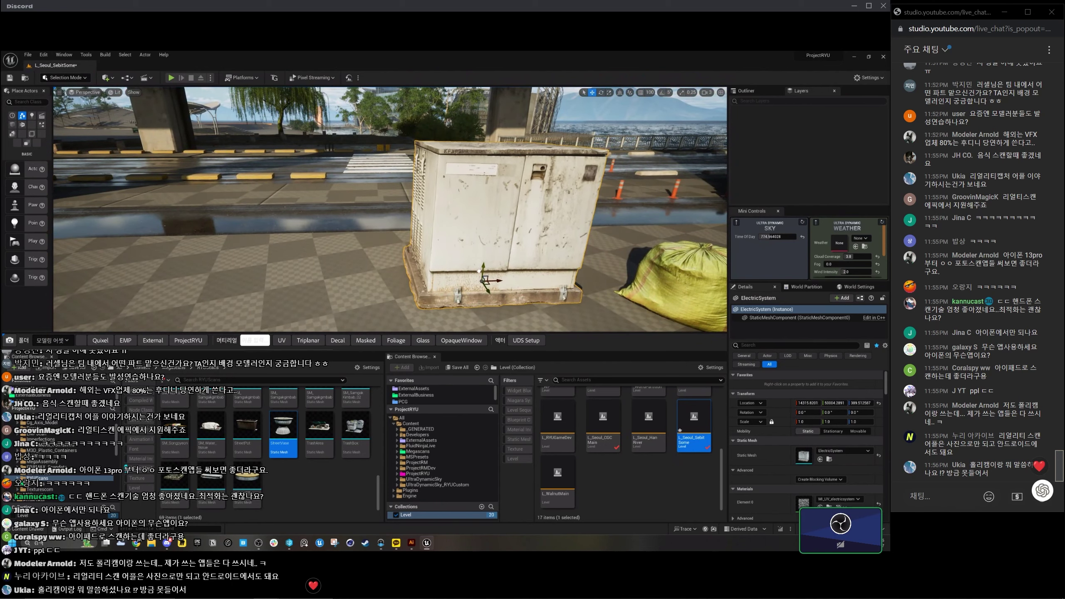
left_click_drag(484, 268, 461, 268, "alt")
key("End")
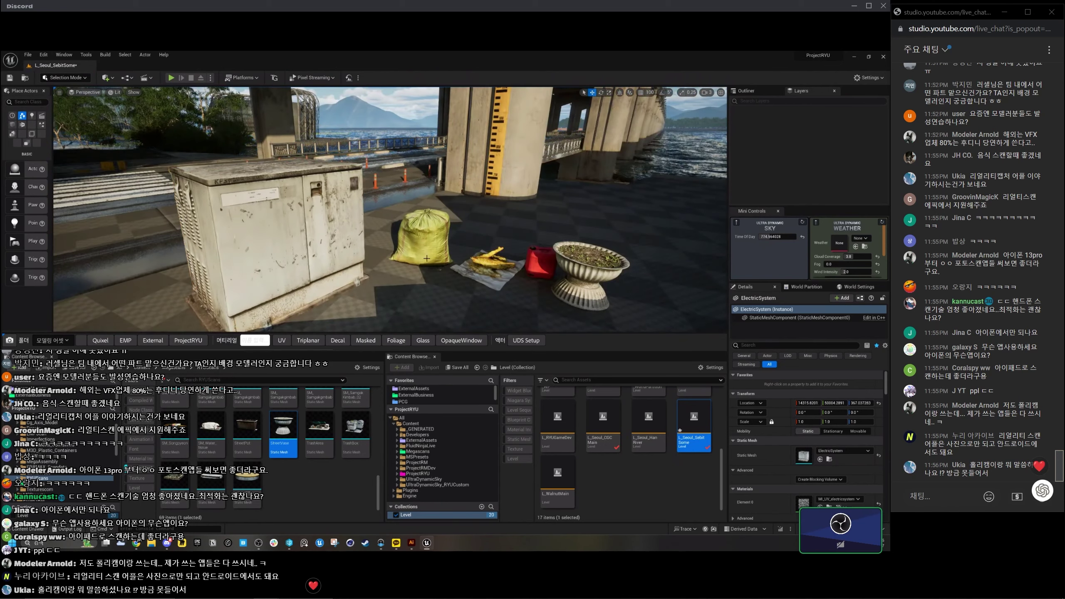
Select the fries, sack, red jerry can and stone vase together and delete them.
left_click(421, 240)
key("f")
left_click(466, 229, "ctrl")
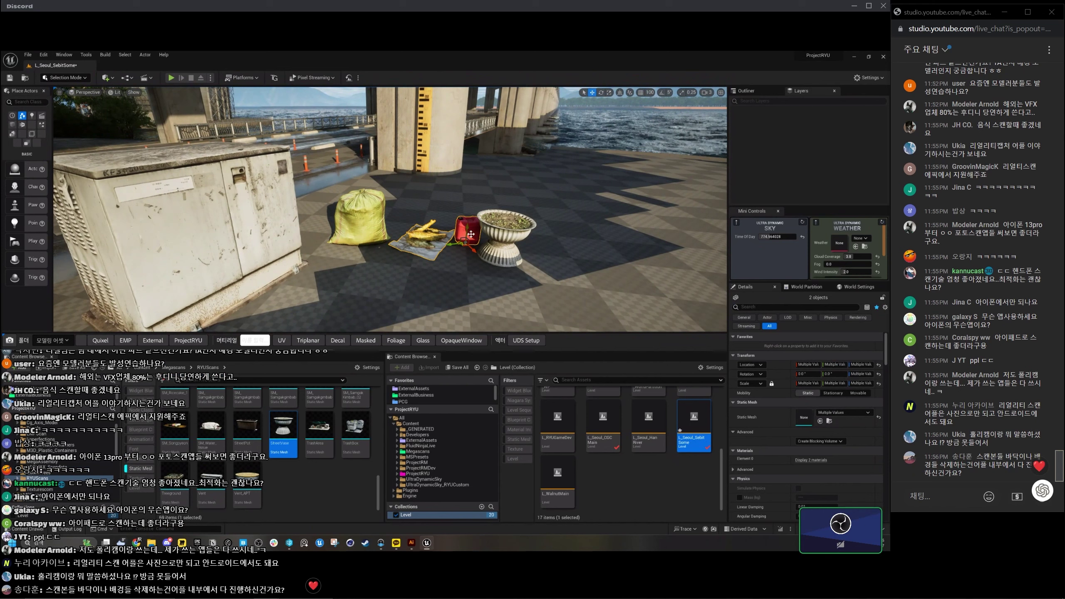
left_click(508, 222, "ctrl")
left_click(355, 225, "ctrl")
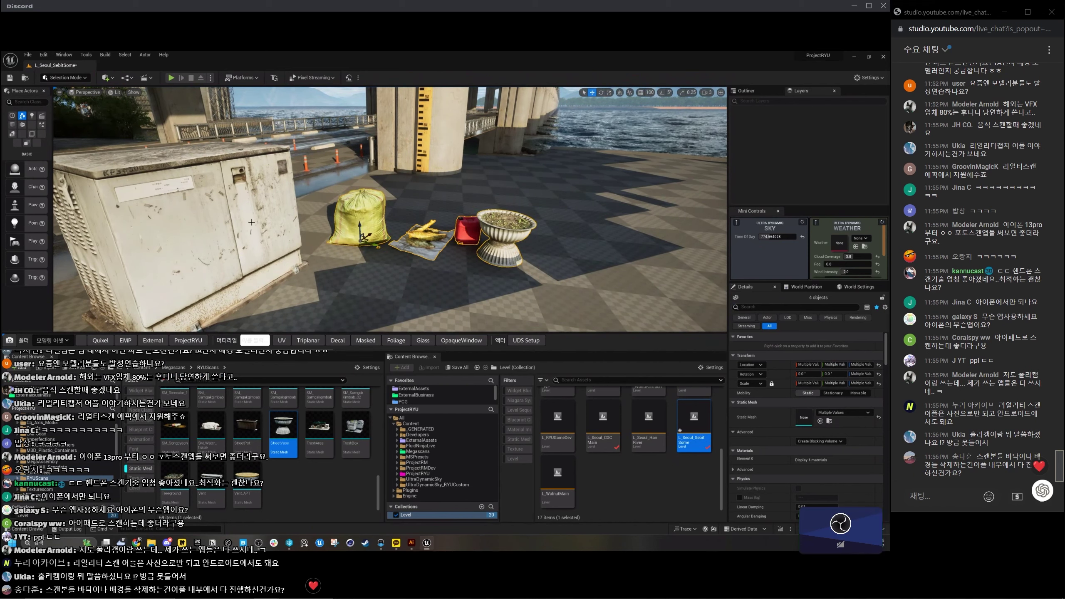
key("Delete")
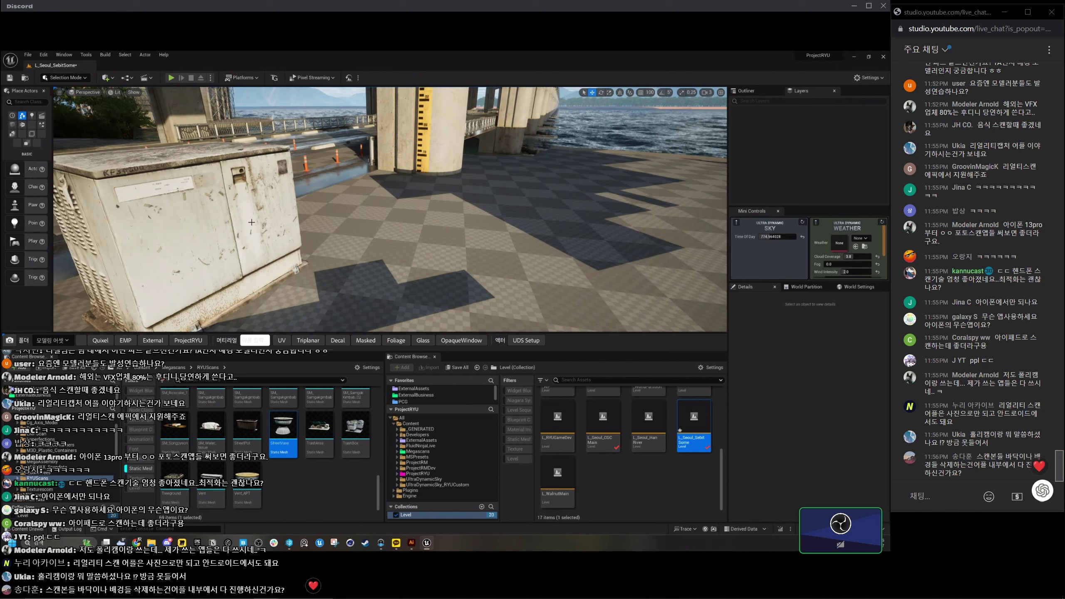
Delete the ElectricSystem actor and turn the view toward the cone-lined road under the bridge.
left_click(342, 237)
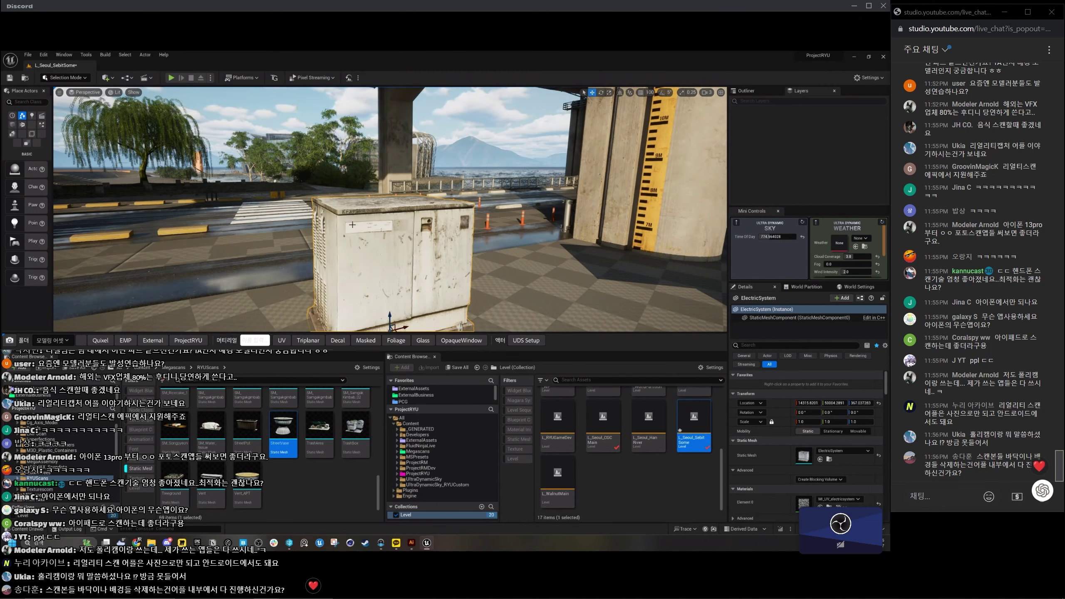
key("Delete")
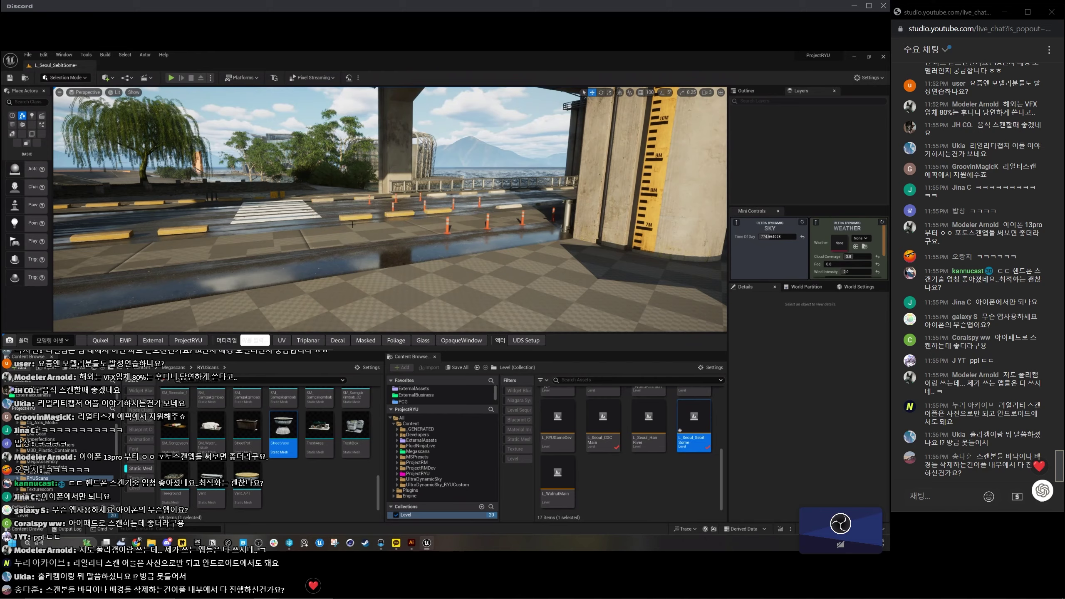
left_click_drag(352, 225, 332, 230)
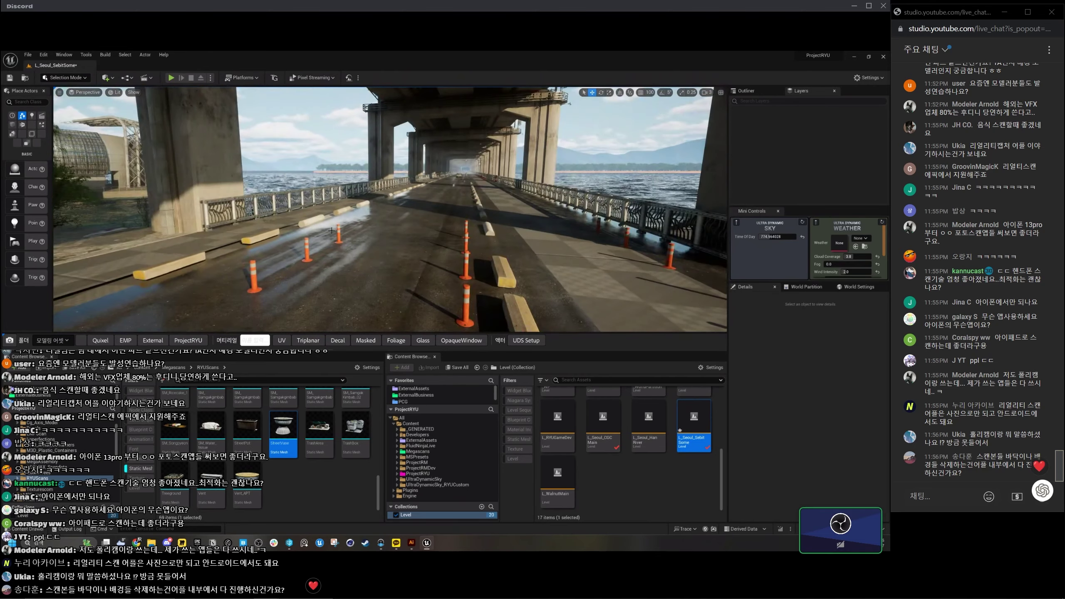